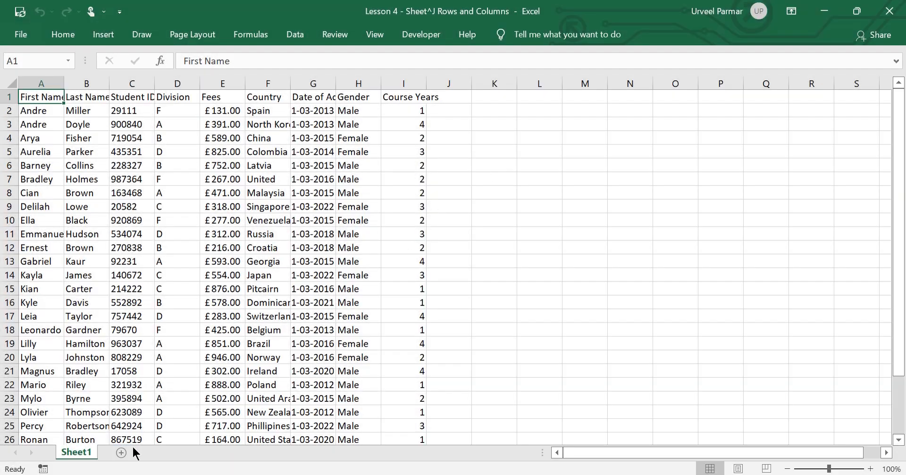
Add three new blank worksheets to the workbook.
{"action": "left_click", "coordinate": [121, 453]}
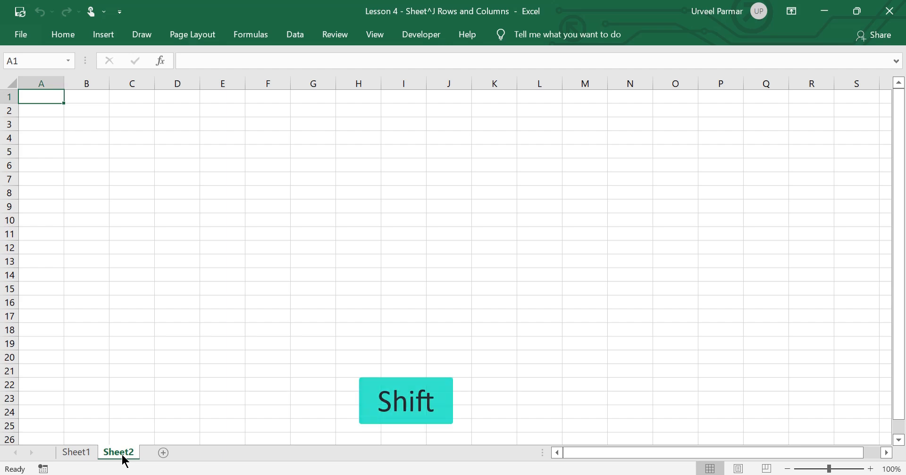
{"action": "key", "text": "shift+F11"}
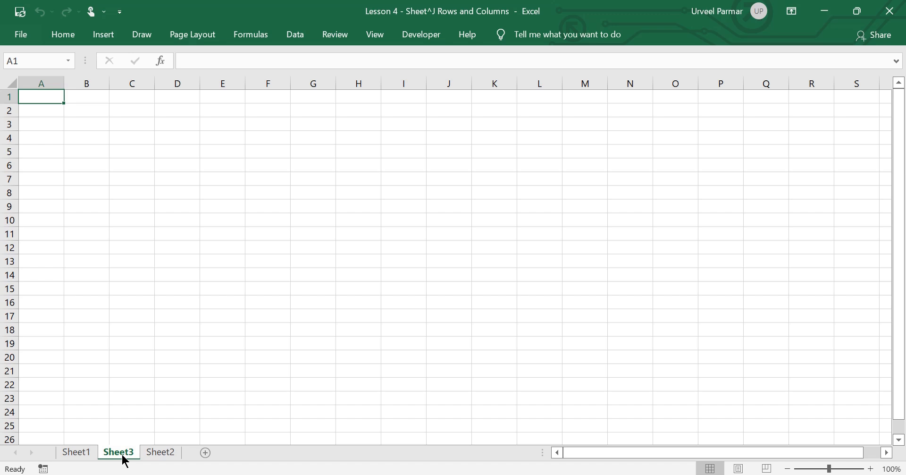
{"action": "key", "text": "F4"}
{"action": "key", "text": "shift+F11"}
Delete the blank Sheet4 worksheet.
{"action": "key", "text": "alt"}
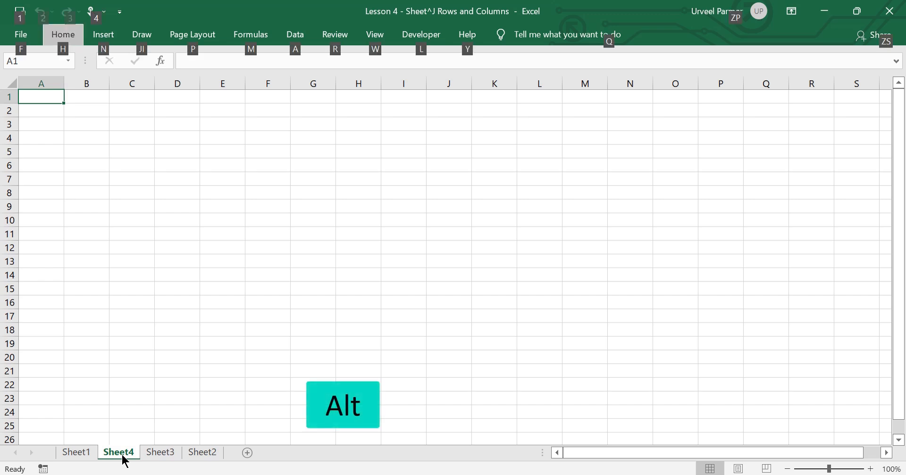
{"action": "key", "text": "h"}
{"action": "key", "text": "d"}
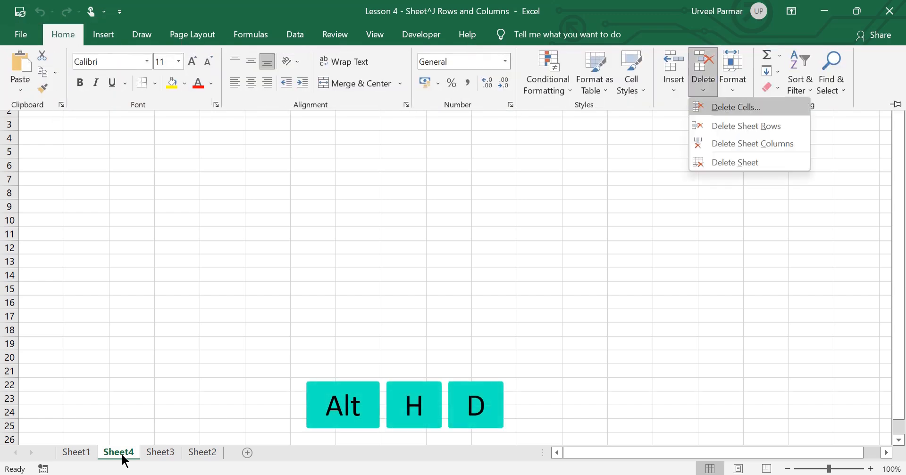
{"action": "key", "text": "s"}
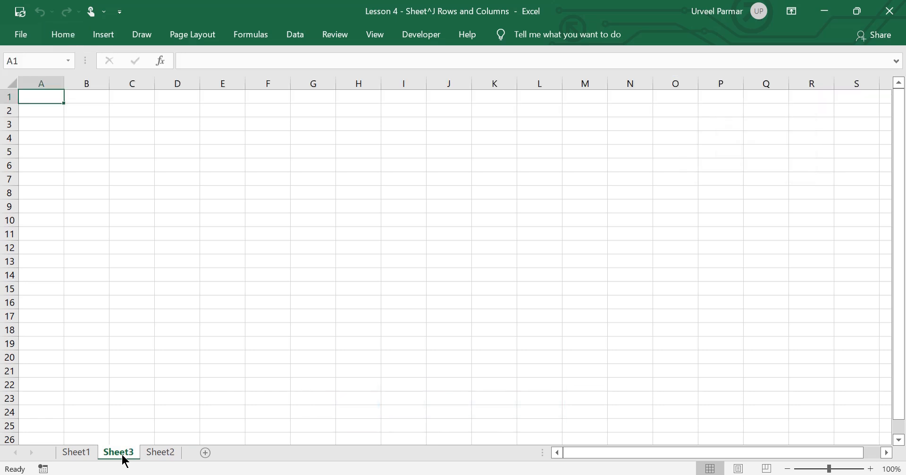
Delete the blank Sheet3 and Sheet2 worksheets so that only Sheet1 is left.
{"action": "key", "text": "alt"}
{"action": "key", "text": "h"}
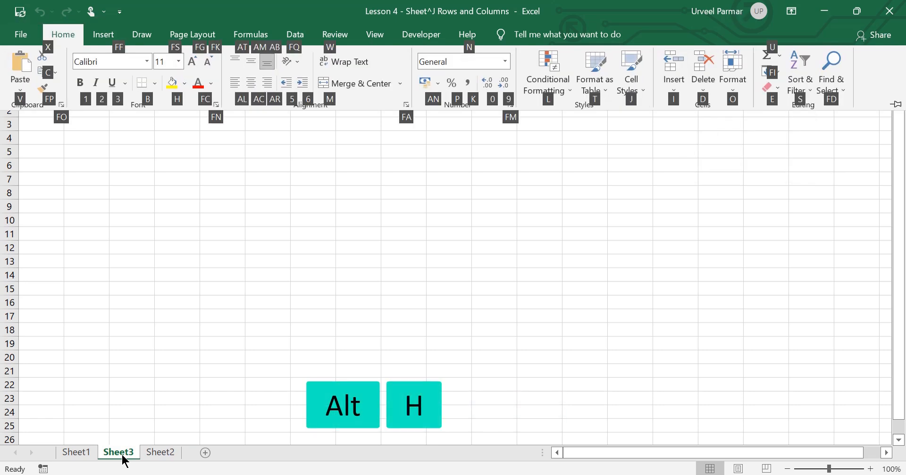
{"action": "key", "text": "d"}
{"action": "key", "text": "s"}
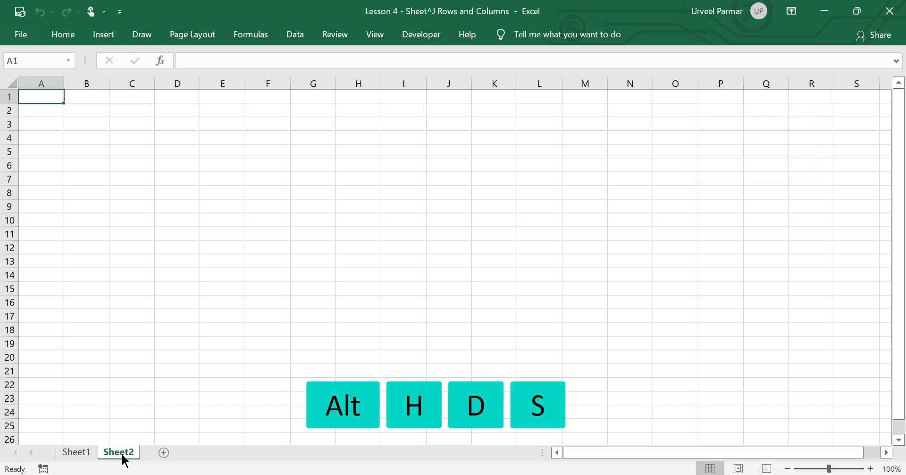
{"action": "key", "text": "F4"}
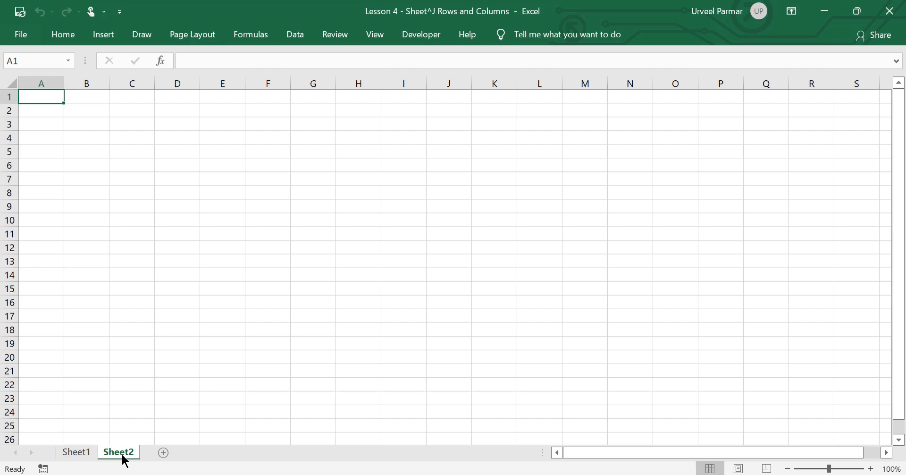
{"action": "key", "text": "F4"}
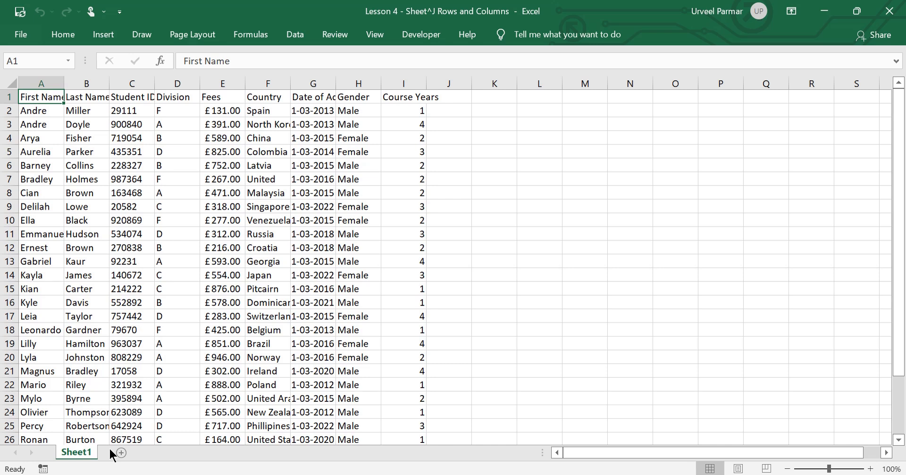
Add two new blank worksheets after Sheet1.
{"action": "right_click", "coordinate": [90, 453]}
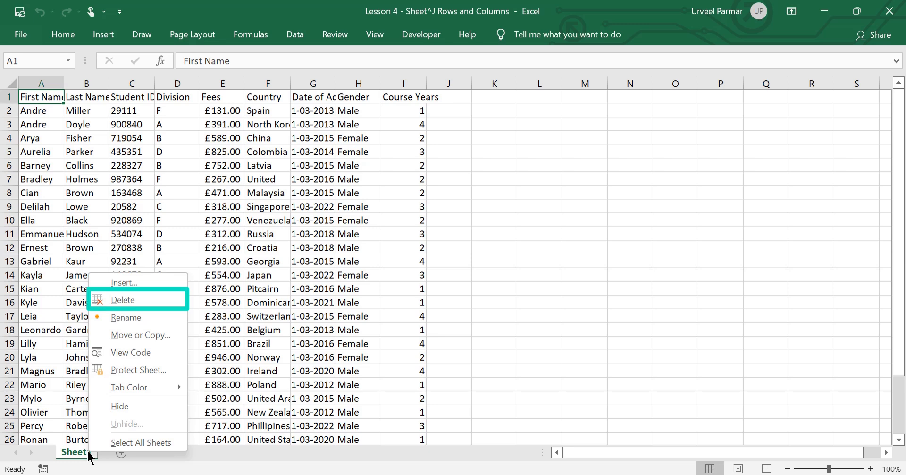
{"action": "left_click", "coordinate": [88, 452]}
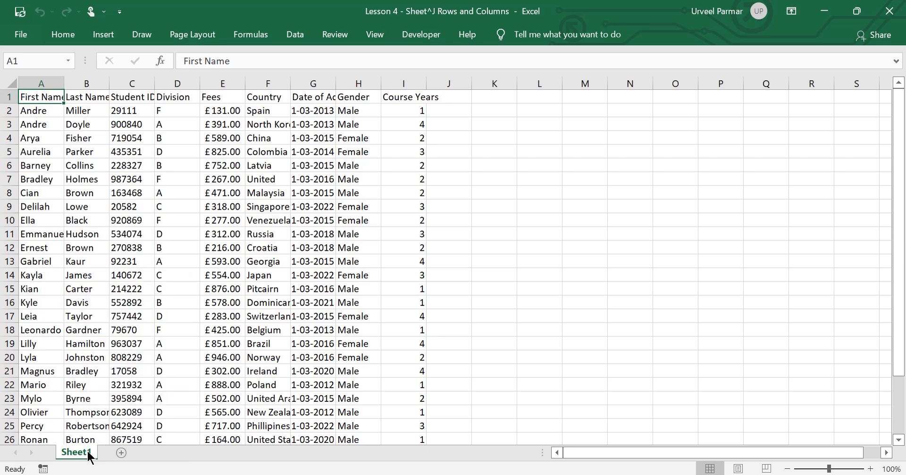
{"action": "left_click", "coordinate": [124, 455]}
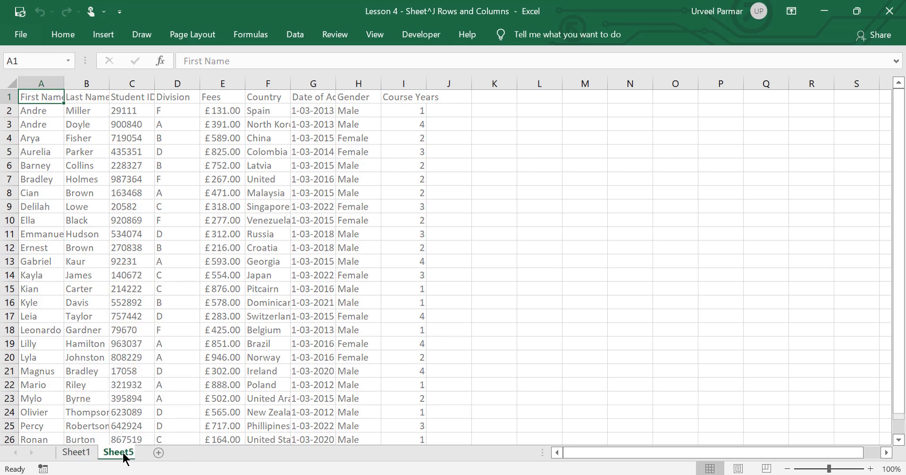
{"action": "left_click", "coordinate": [163, 455]}
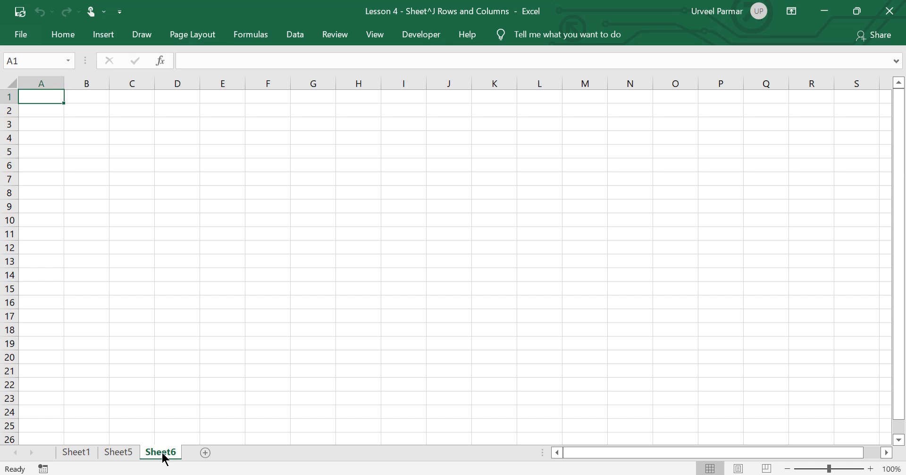
Switch back and forth between the adjacent worksheets Sheet5 and Sheet6, ending on Sheet6.
{"action": "key", "text": "ctrl+Page_Up"}
{"action": "key", "text": "ctrl+Page_Down"}
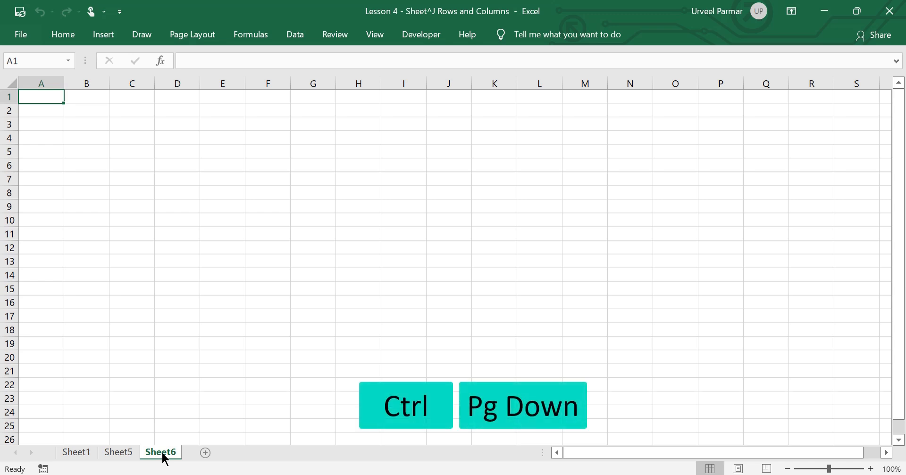
{"action": "key", "text": "ctrl+Page_Up"}
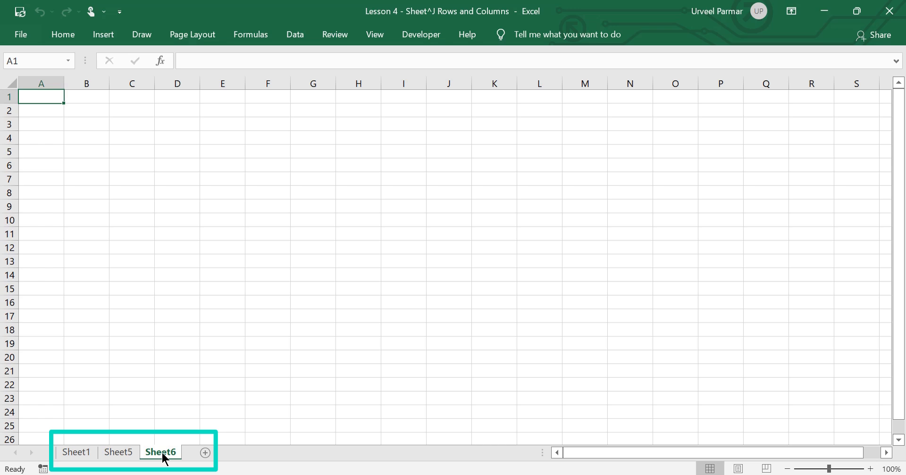
{"action": "key", "text": "ctrl+Page_Up"}
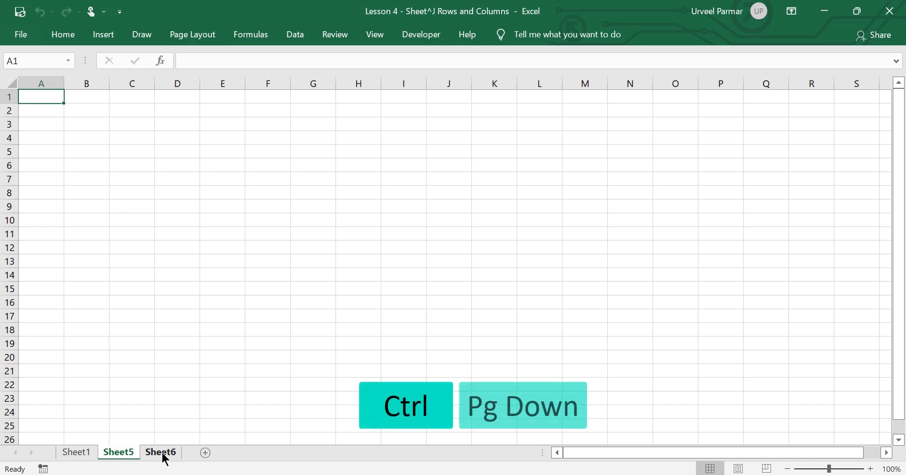
{"action": "key", "text": "ctrl+Page_Down"}
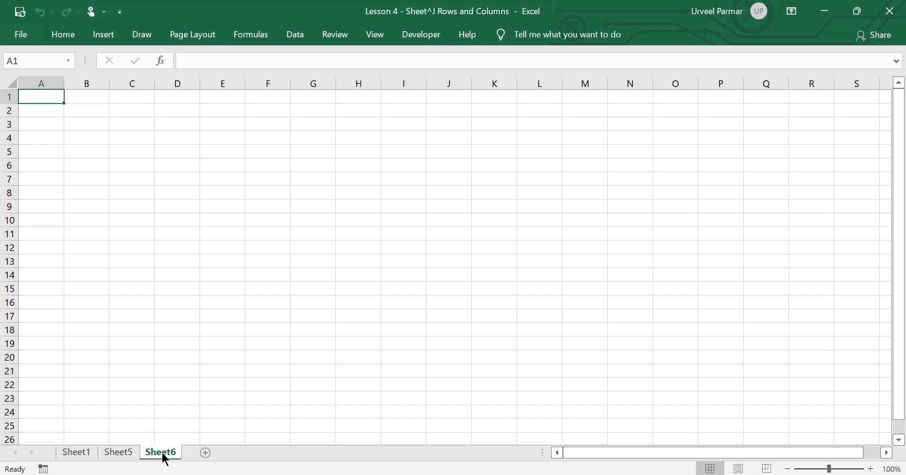
Rename the Sheet1 worksheet to "Dvision A".
{"action": "left_click", "coordinate": [90, 447]}
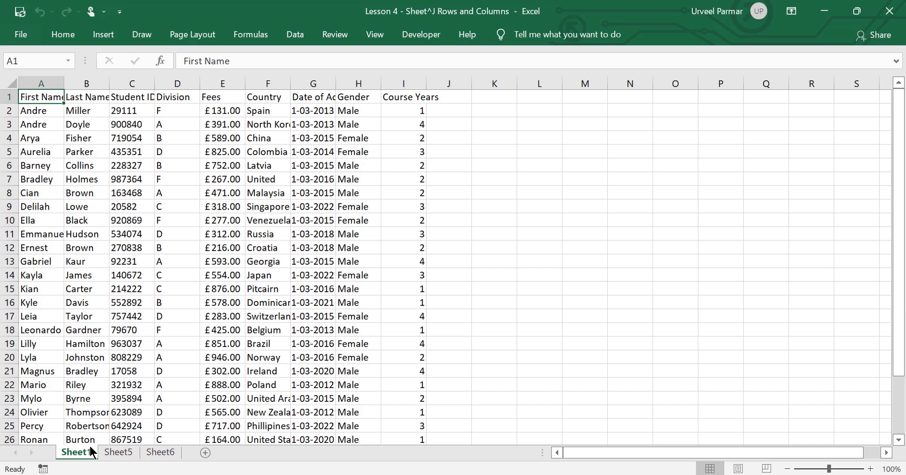
{"action": "key", "text": "alt"}
{"action": "key", "text": "h"}
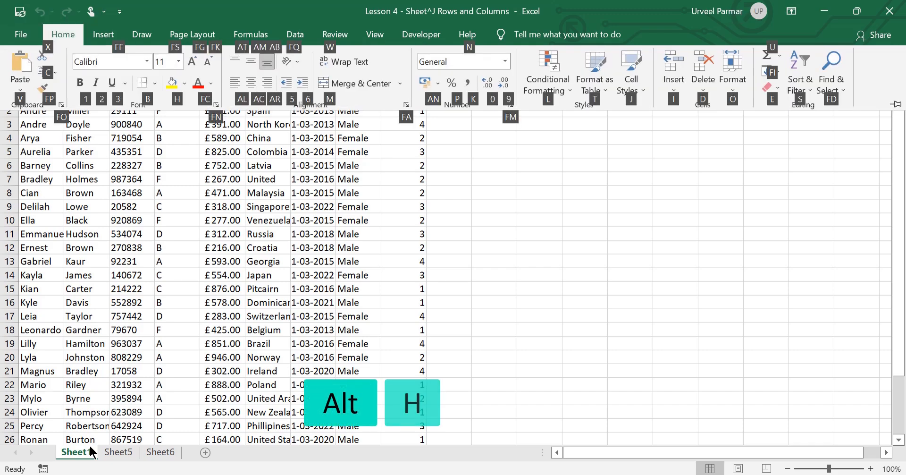
{"action": "key", "text": "o"}
{"action": "key", "text": "r"}
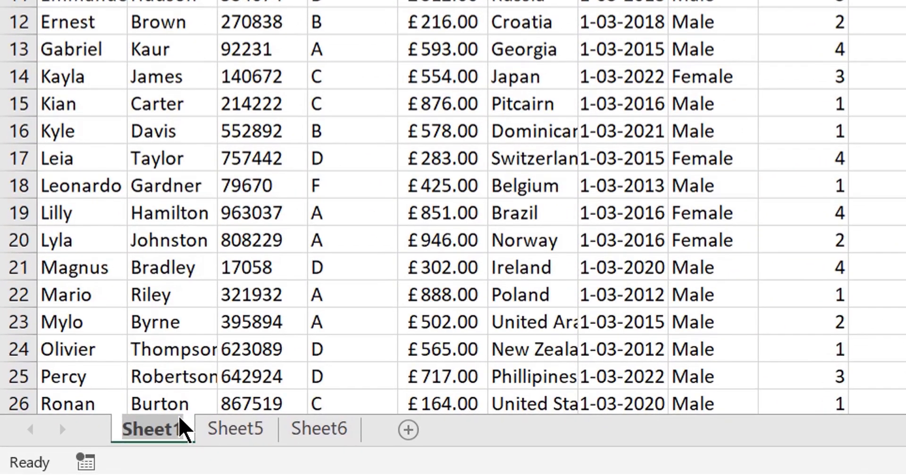
{"action": "type", "text": "Dvi"}
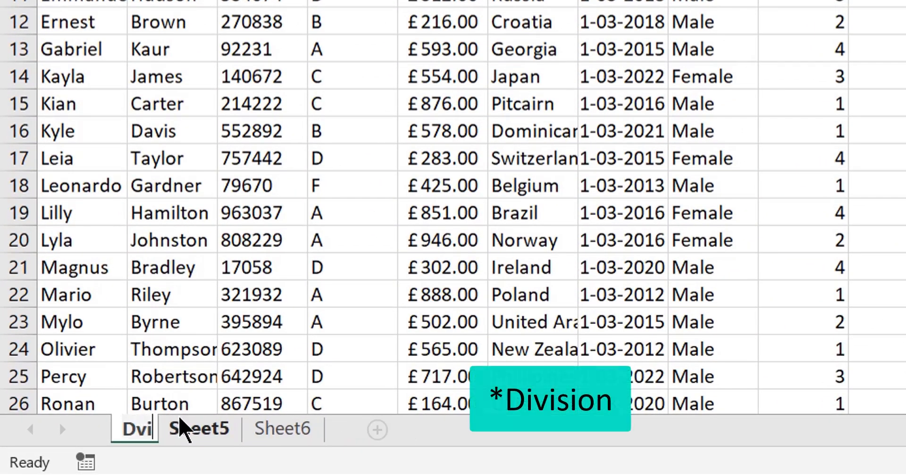
{"action": "type", "text": "sion A"}
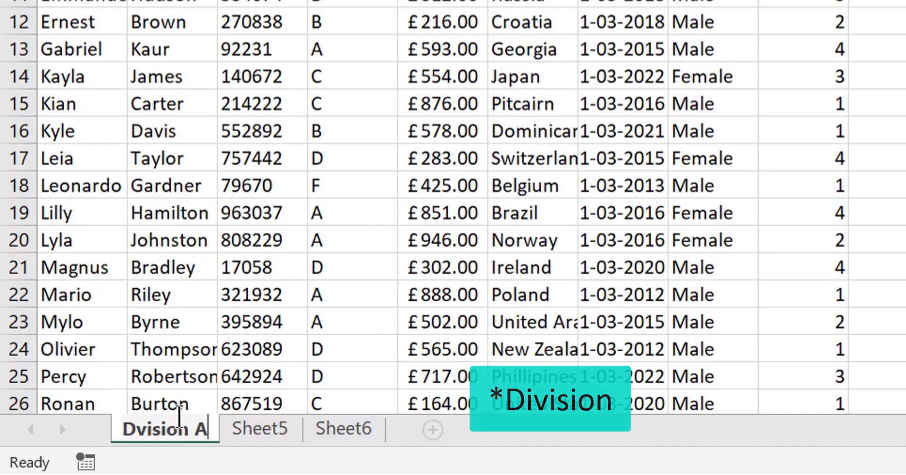
{"action": "key", "text": "Return"}
{"action": "key", "text": "Return"}
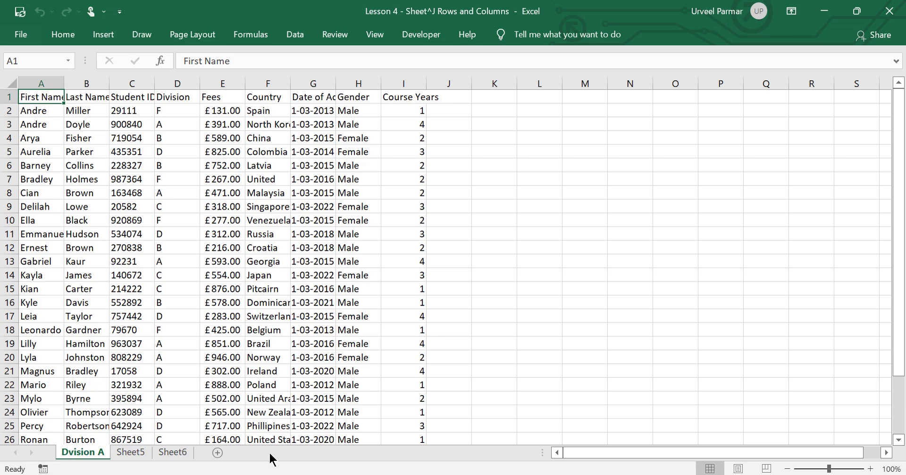
Set the tab color of the Dvision A worksheet to a light orange theme shade.
{"action": "key", "text": "alt"}
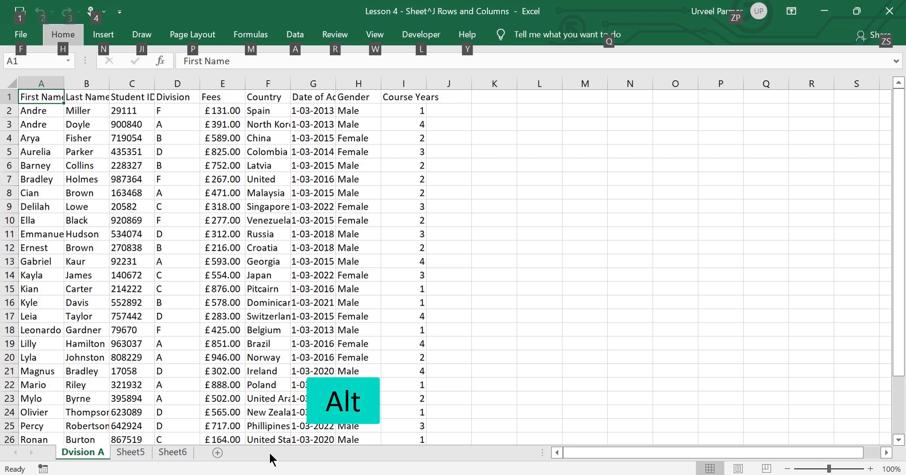
{"action": "key", "text": "h"}
{"action": "key", "text": "o"}
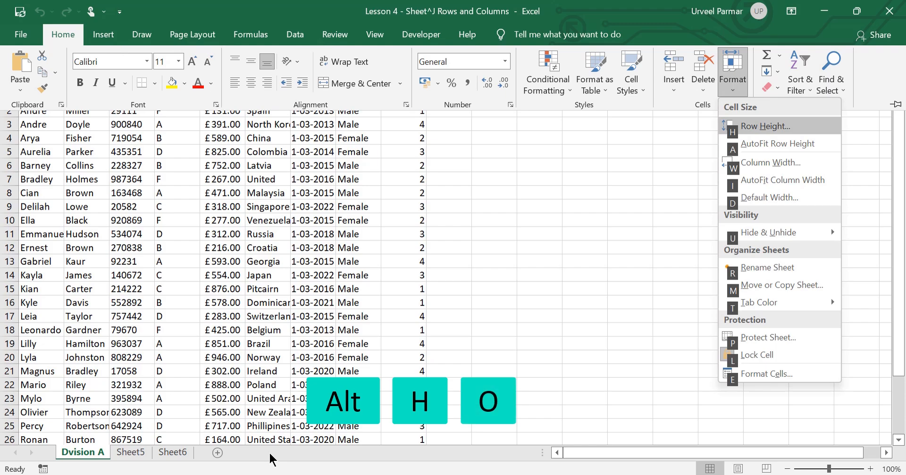
{"action": "key", "text": "t"}
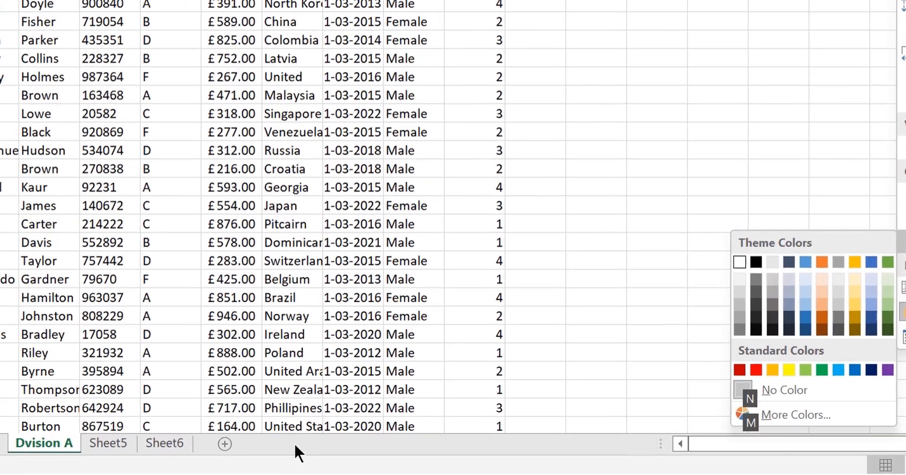
{"action": "key", "text": "Right"}
{"action": "key", "text": "Right"}
{"action": "key", "text": "Right"}
{"action": "key", "text": "Right"}
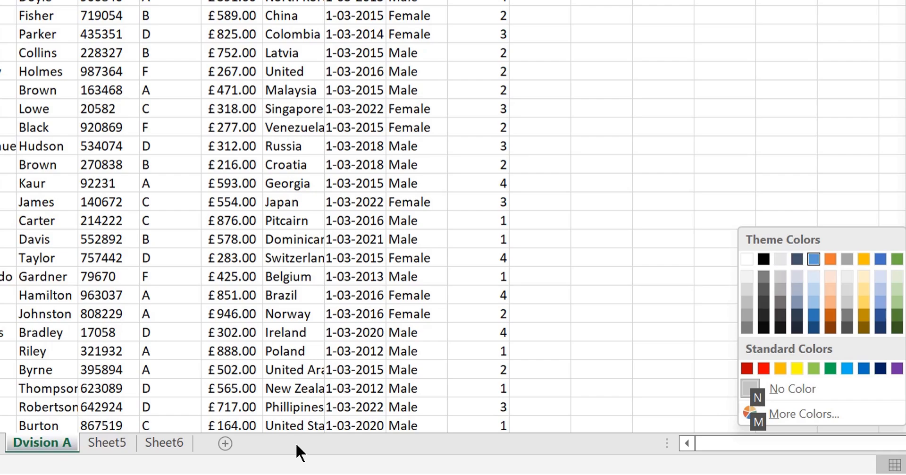
{"action": "key", "text": "Down"}
{"action": "key", "text": "Right"}
{"action": "key", "text": "Down"}
{"action": "key", "text": "Down"}
{"action": "key", "text": "Return"}
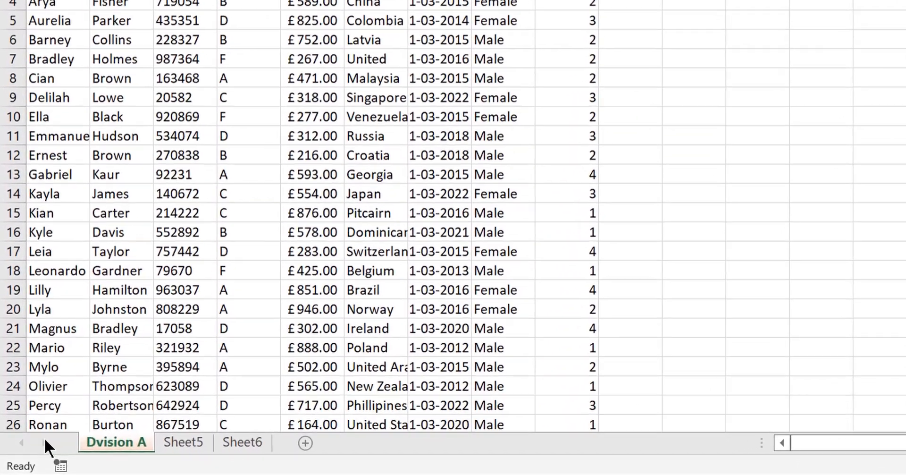
View the list of all sheets in the Activate dialog and close it without switching sheets.
{"action": "right_click", "coordinate": [34, 450]}
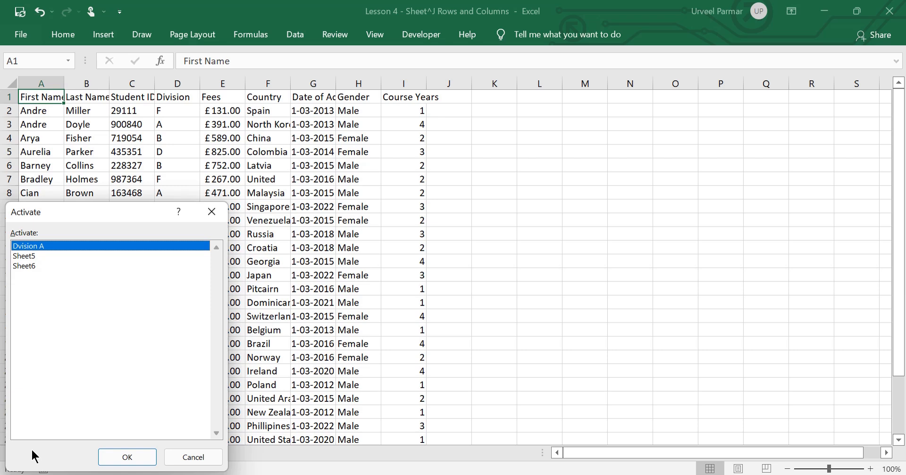
{"action": "key", "text": "Escape"}
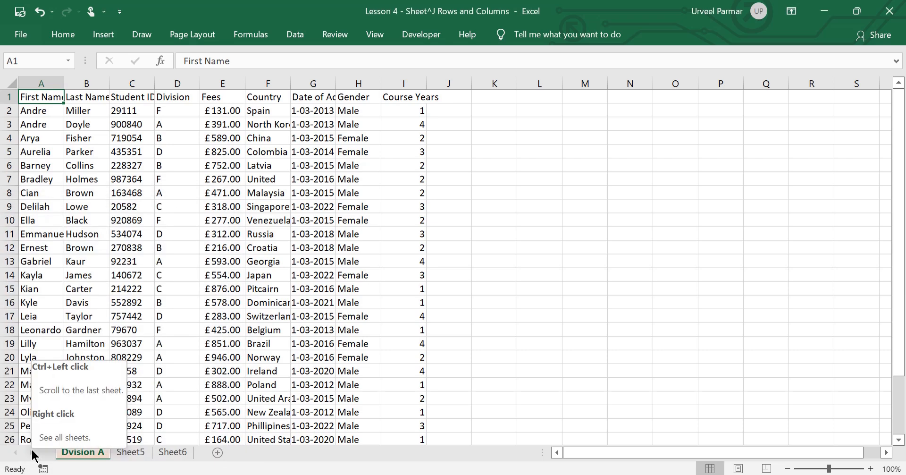
Hide the Sheet5 worksheet.
{"action": "left_click", "coordinate": [129, 453]}
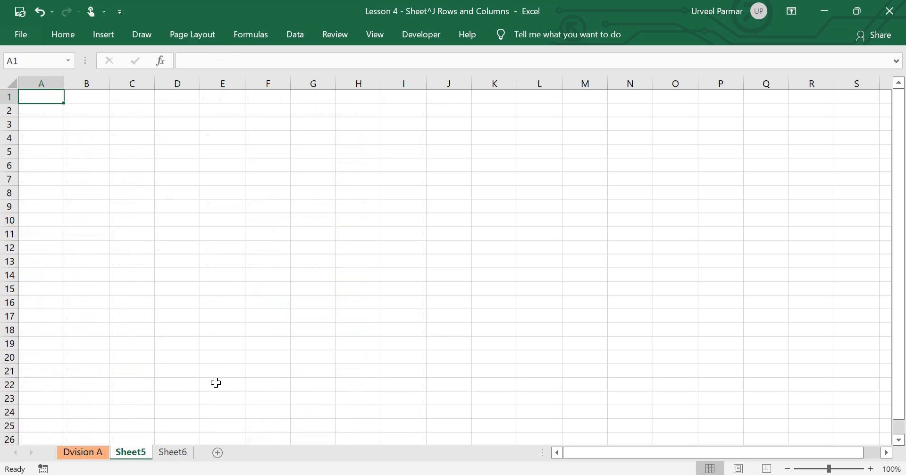
{"action": "key", "text": "alt"}
{"action": "key", "text": "o"}
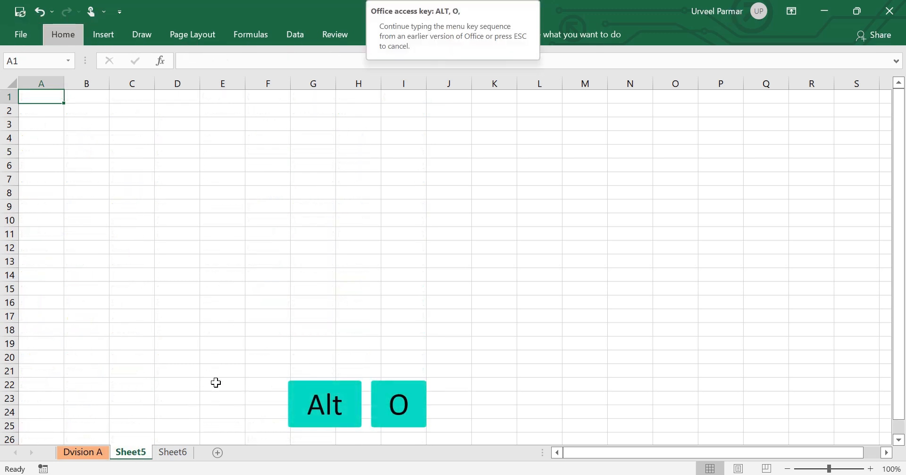
{"action": "key", "text": "h"}
{"action": "key", "text": "h"}
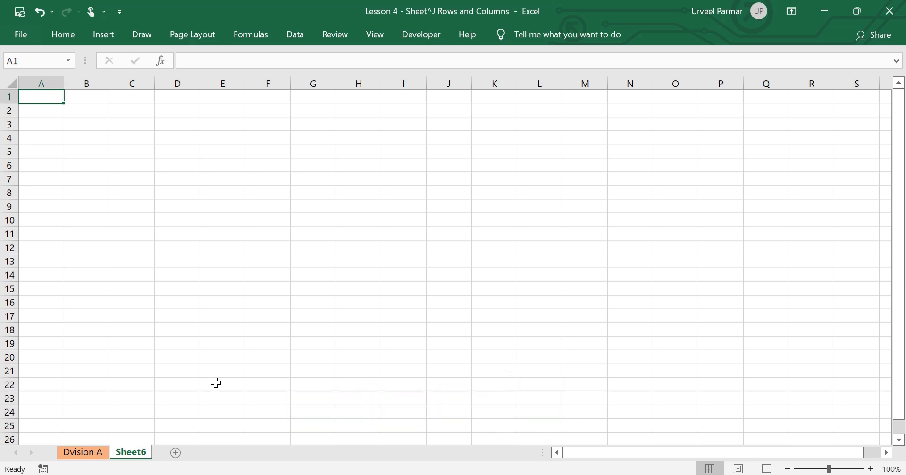
Unhide the hidden Sheet5 worksheet.
{"action": "key", "text": "alt"}
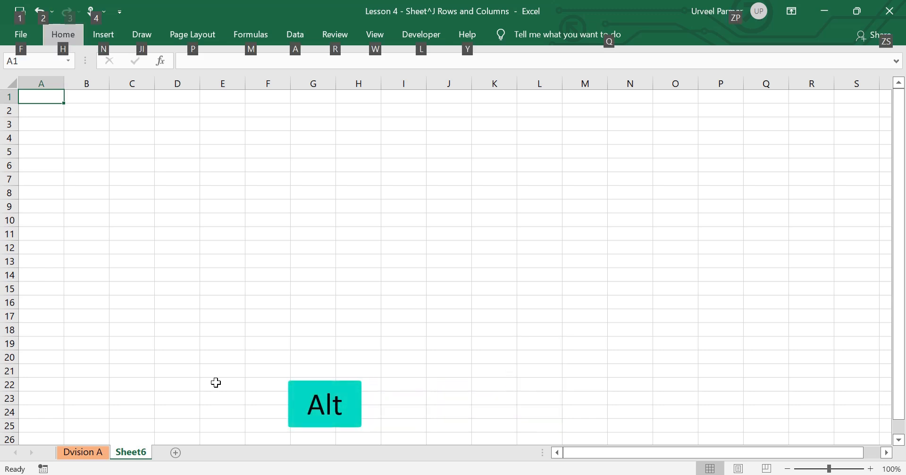
{"action": "key", "text": "h"}
{"action": "key", "text": "o"}
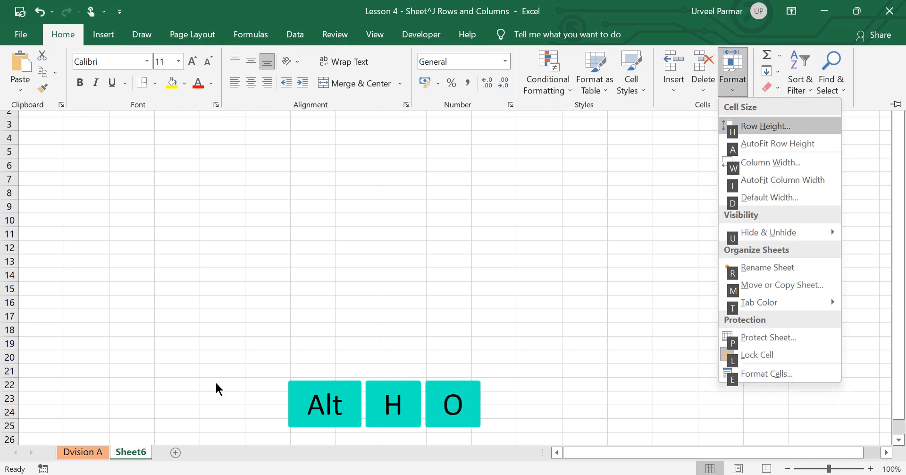
{"action": "key", "text": "u"}
{"action": "key", "text": "h"}
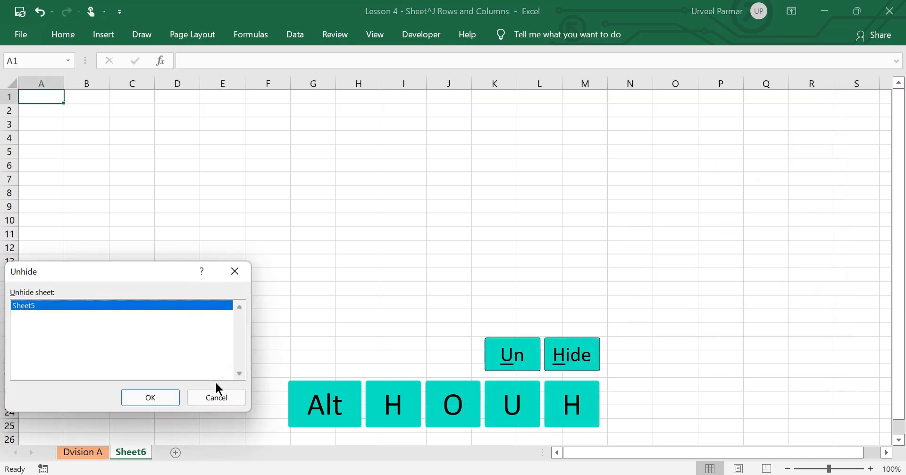
{"action": "key", "text": "Return"}
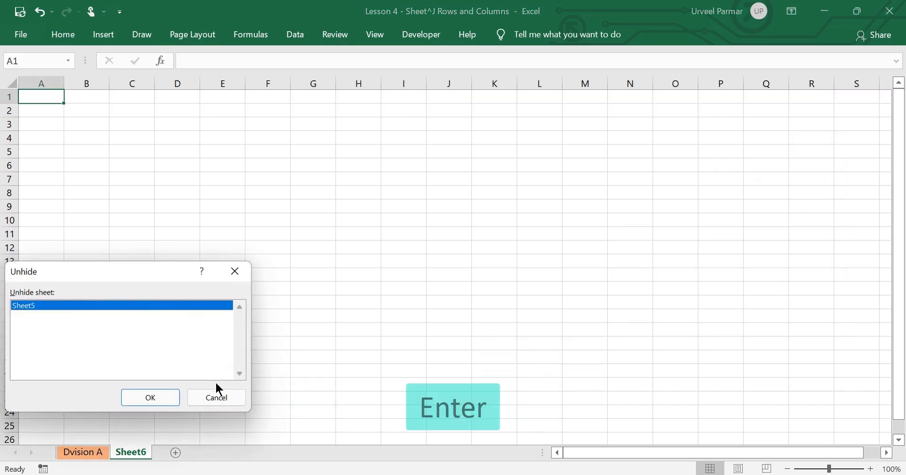